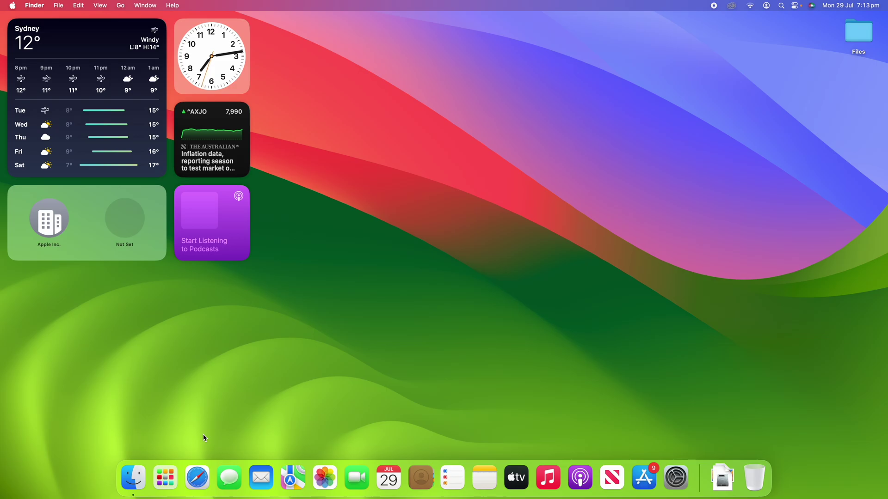
click(198, 478)
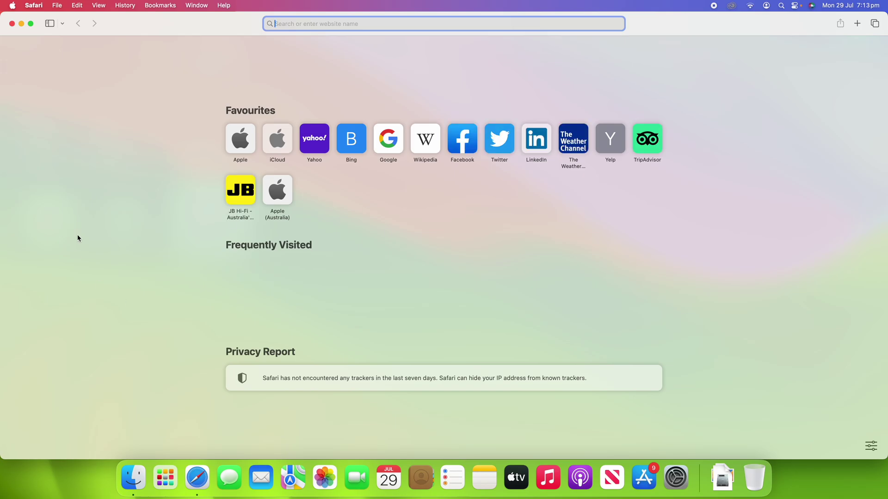
click(240, 139)
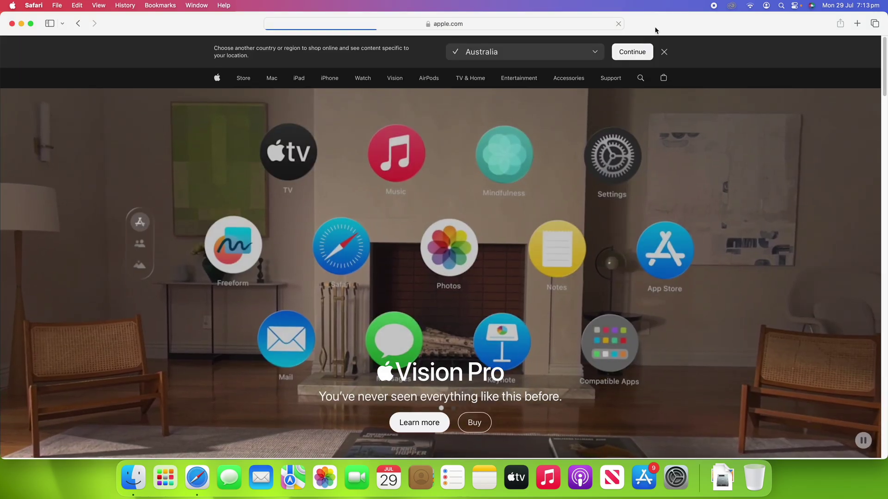
scroll(687, 124, down, 1)
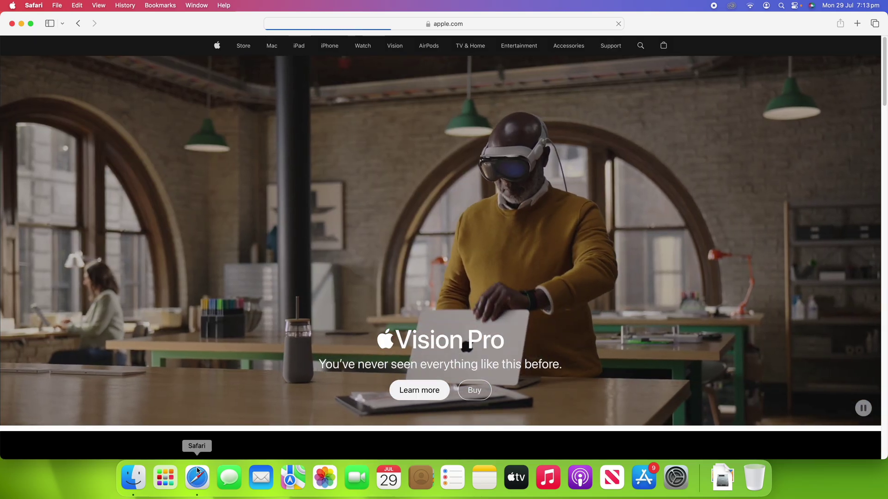
right_click(198, 473)
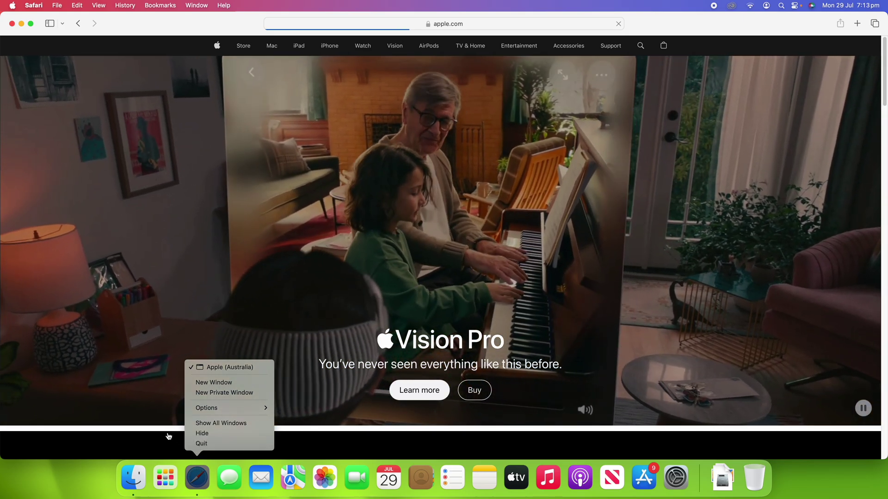
click(163, 428)
scroll(163, 426, down, 5)
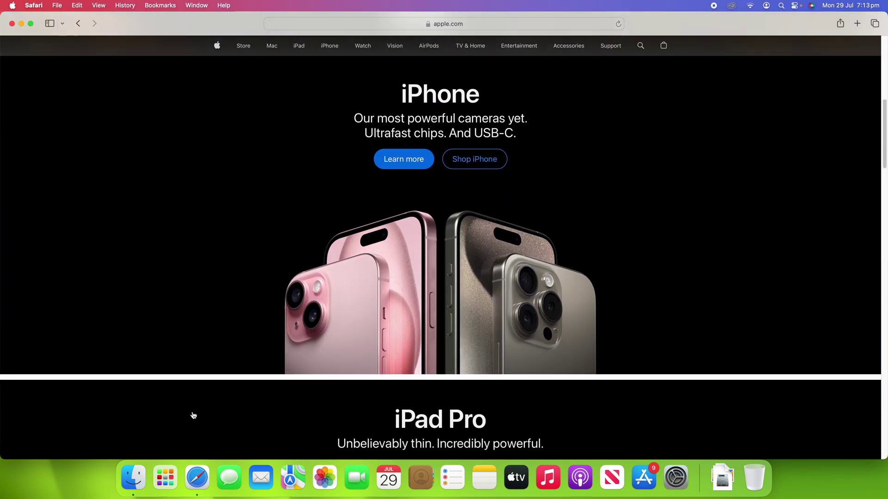
right_click(195, 477)
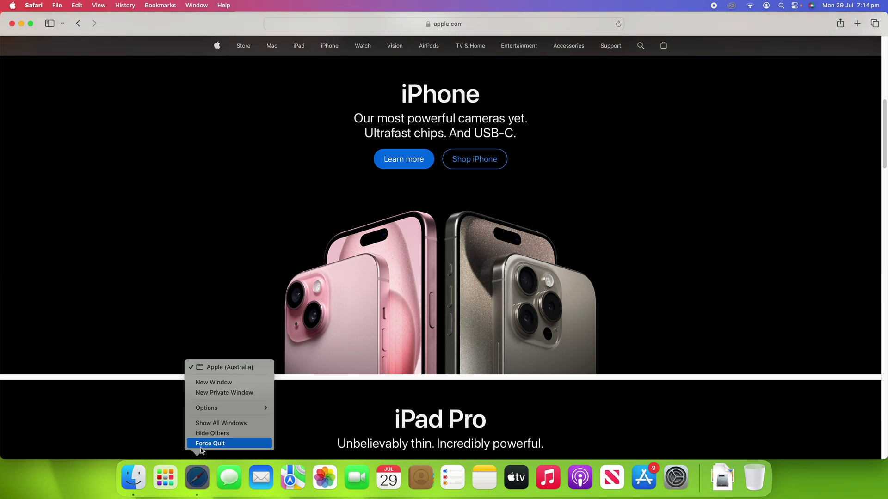
key(alt)
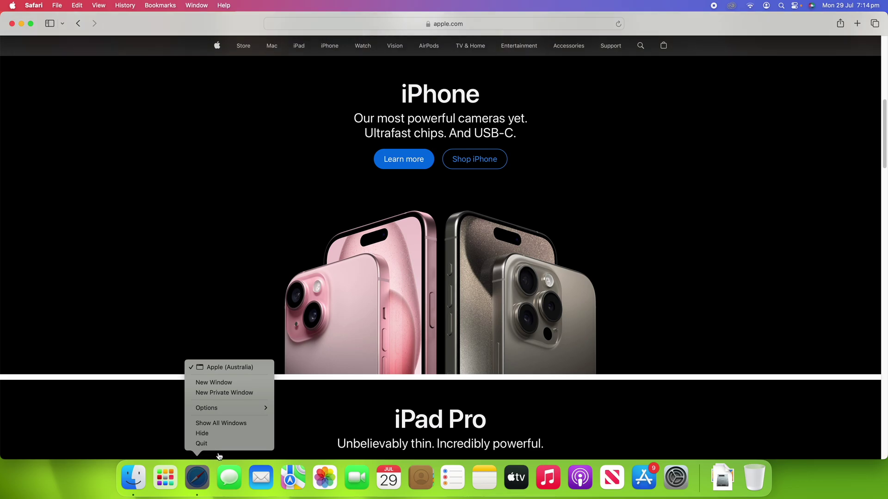
key(alt)
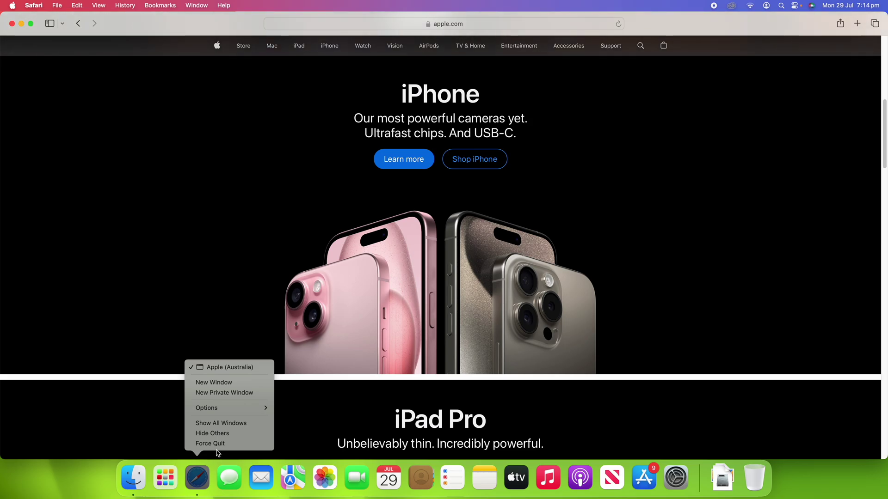
key(alt)
key(alt)
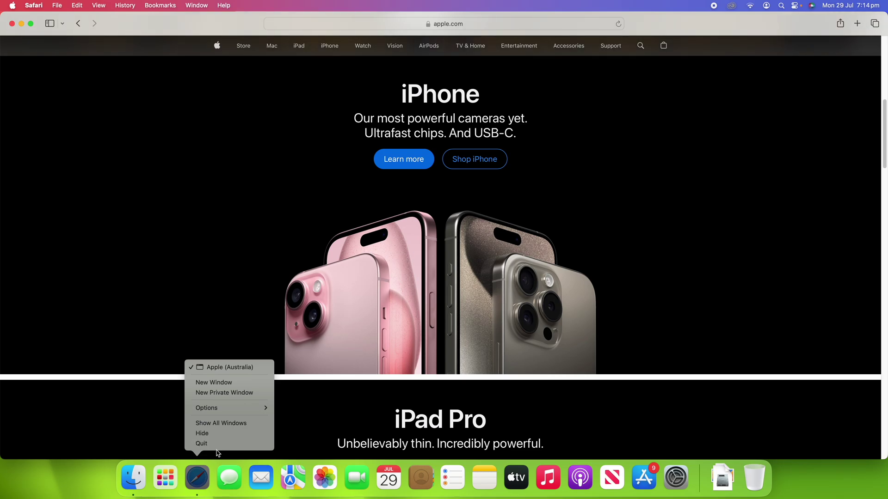
click(217, 445)
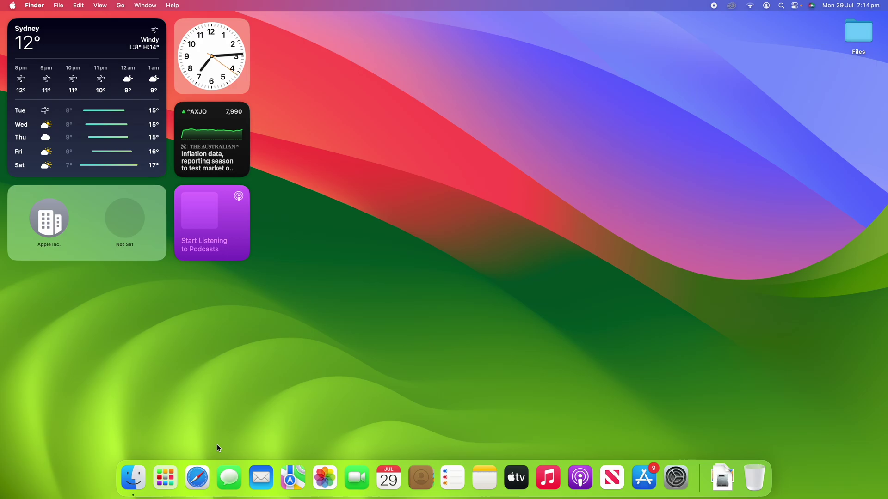
click(676, 477)
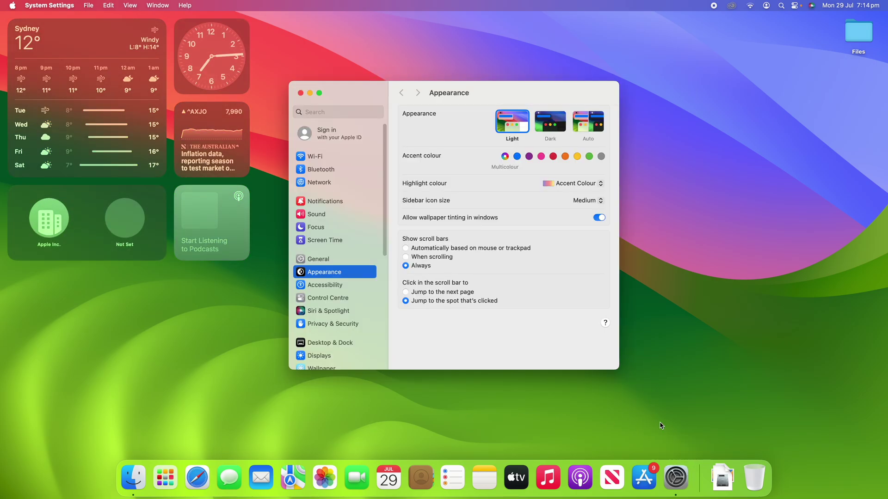
key(super+q)
click(676, 478)
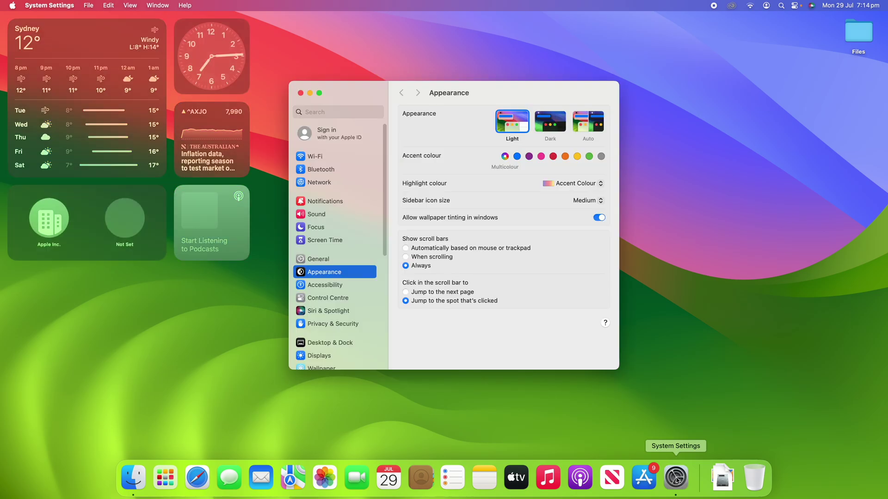
right_click(676, 477)
click(684, 449)
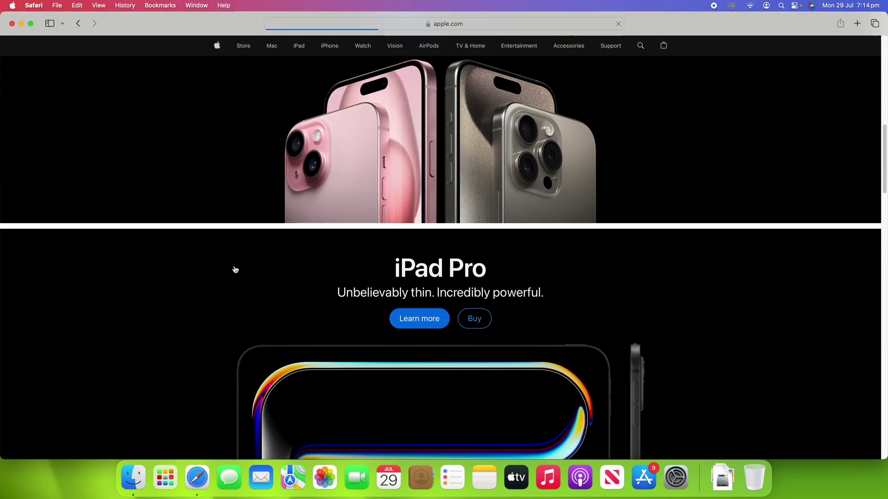
scroll(235, 269, down, 2)
scroll(234, 269, up, 1)
scroll(237, 267, up, 1)
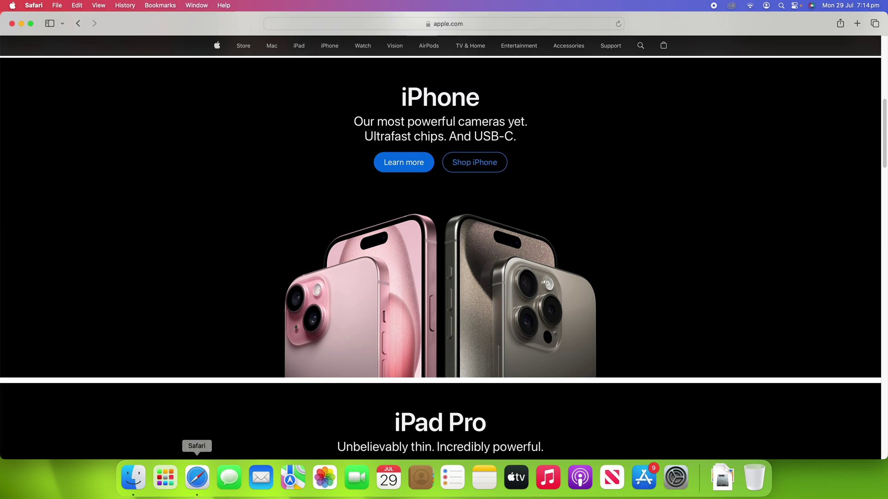
right_click(199, 489)
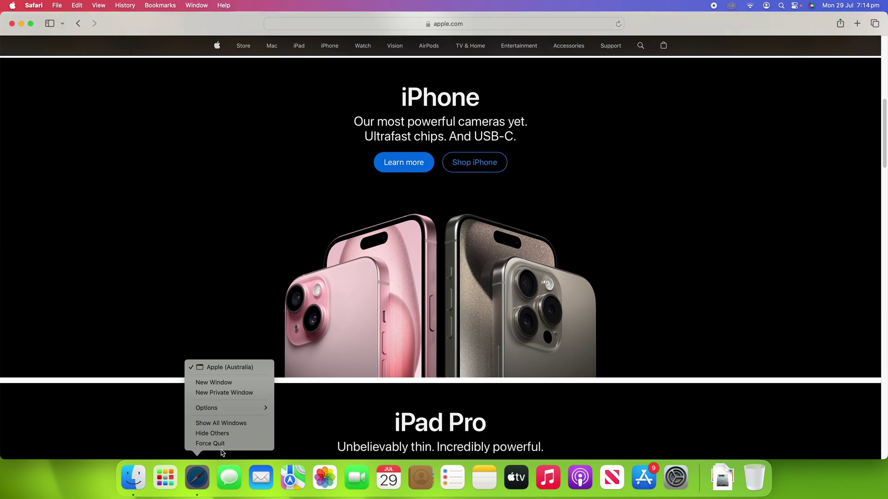
alt+click(224, 446)
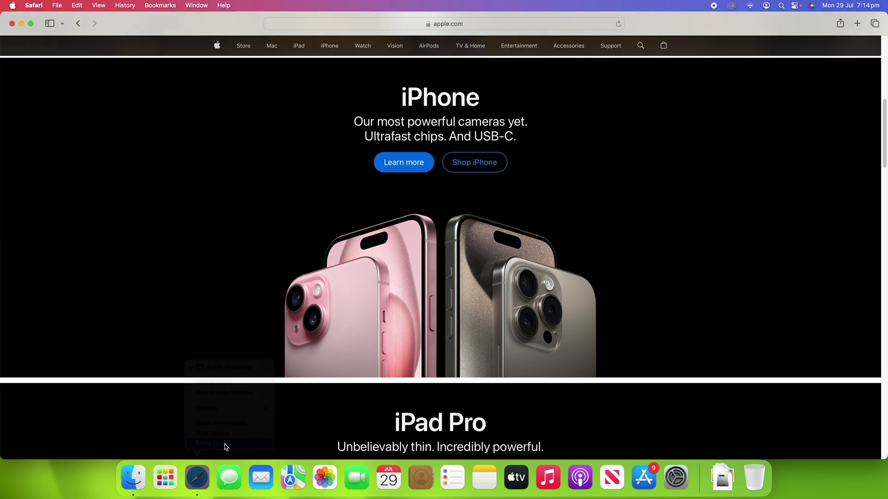
click(13, 6)
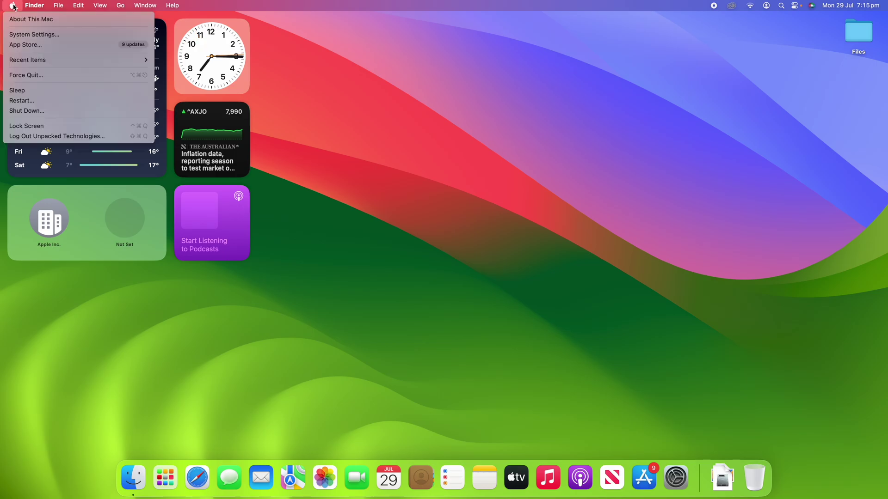
key(alt)
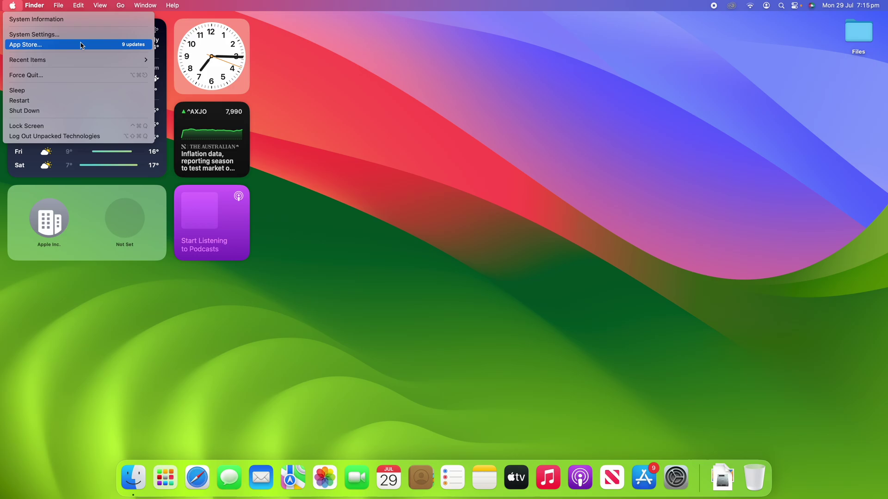
key(alt)
key(alt)
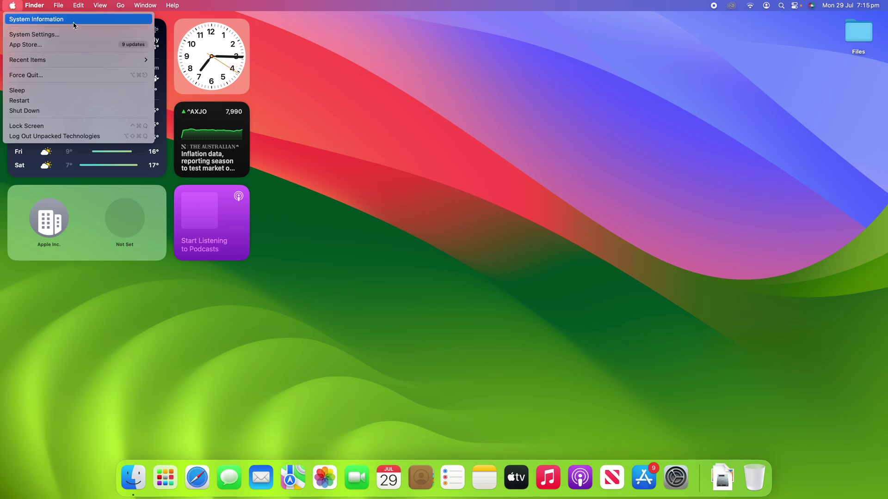
key(Escape)
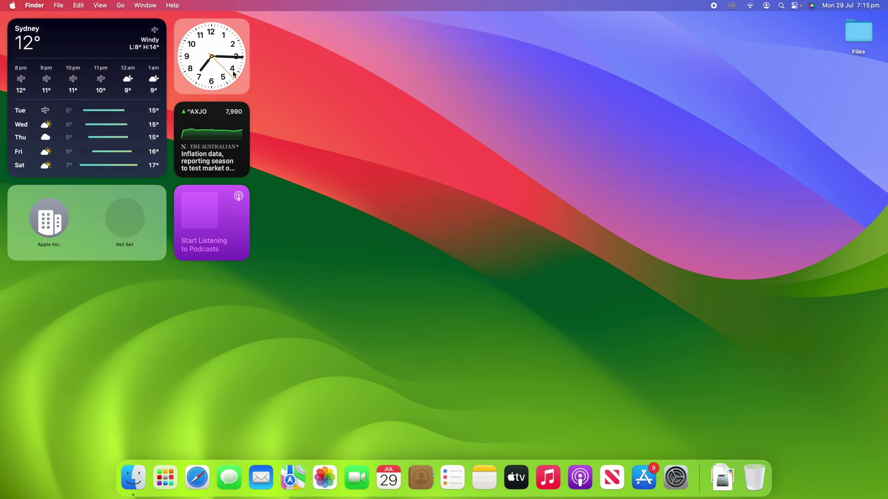